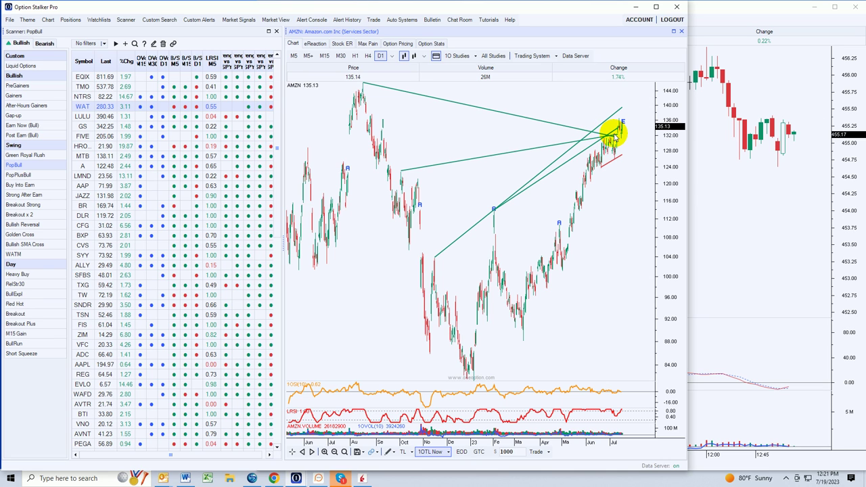
Zoom the AMZN daily chart to the March–July range and read individual candle values.
mouse_move(621, 128)
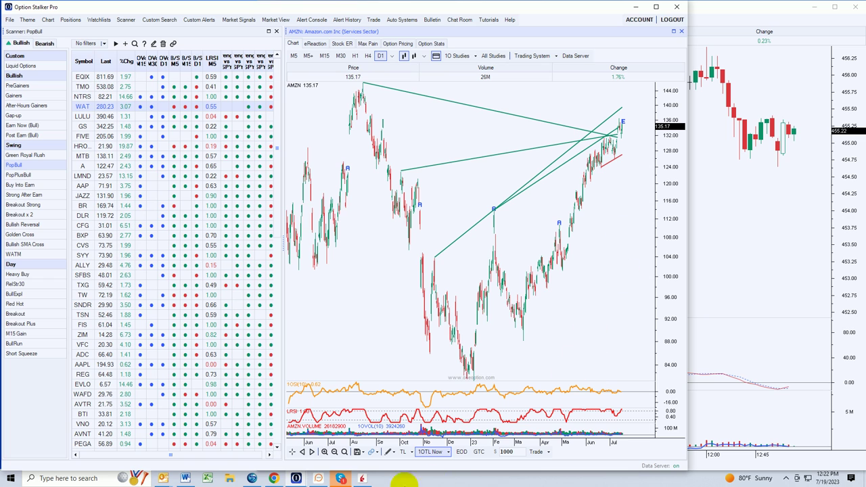
click(345, 452)
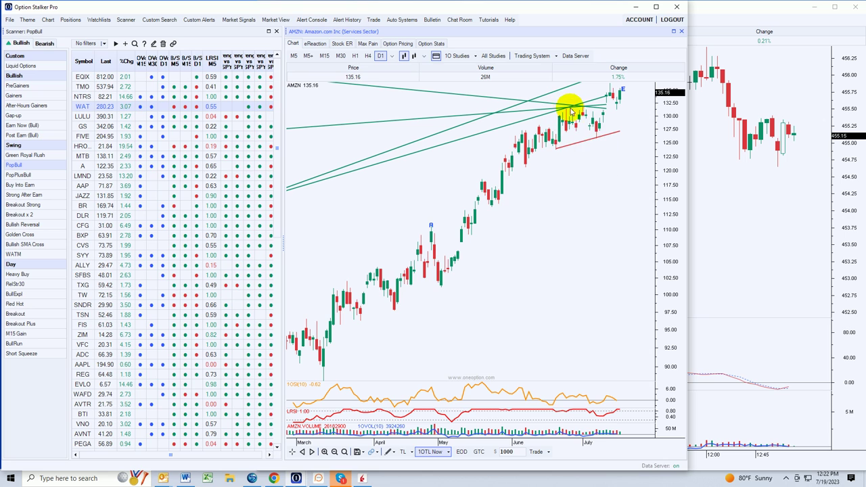
mouse_move(616, 108)
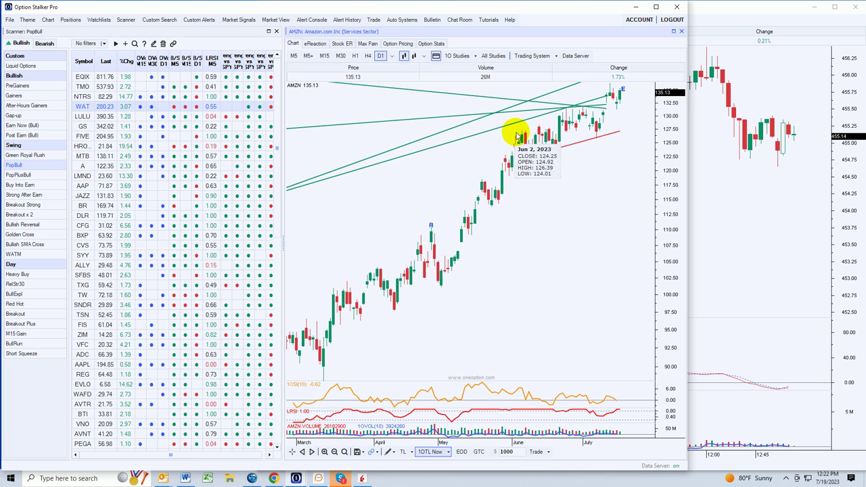
mouse_move(573, 114)
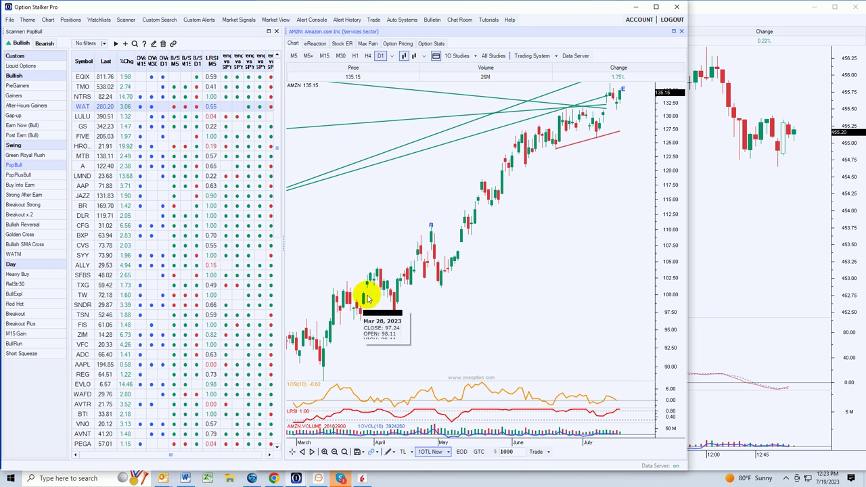
mouse_move(379, 279)
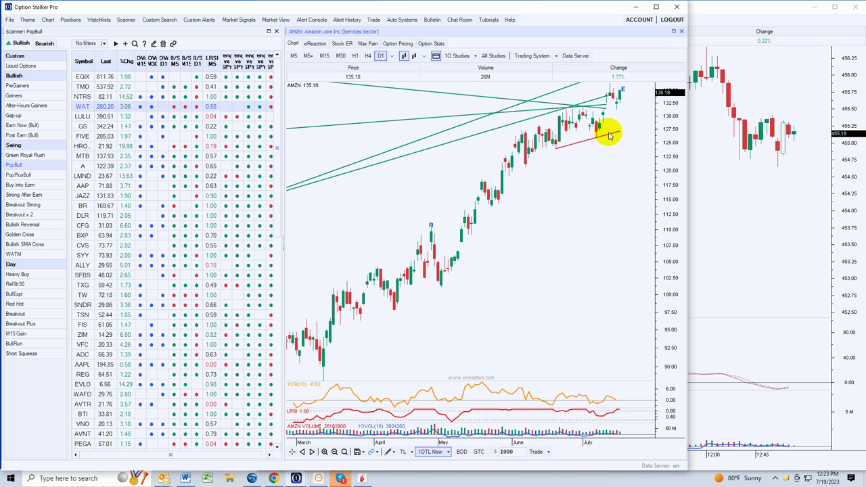
Set the trendline option to '1OTL None' and put AMZN on H1 hourly candles.
click(437, 454)
click(444, 421)
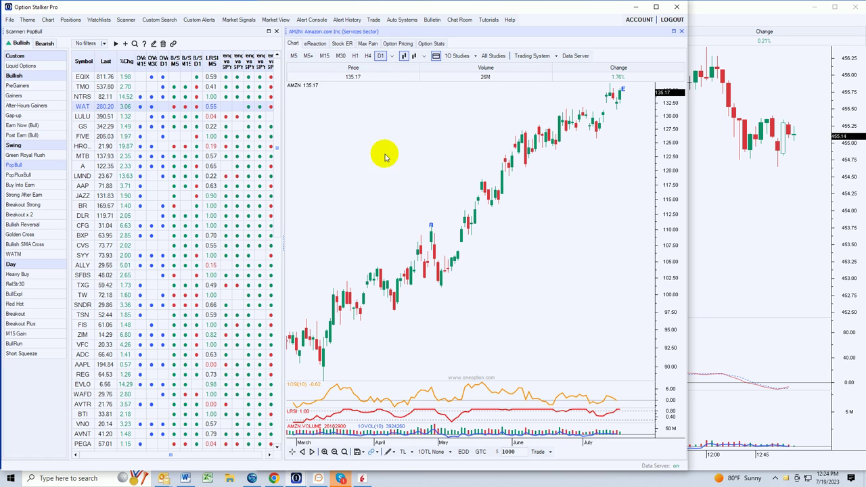
click(355, 57)
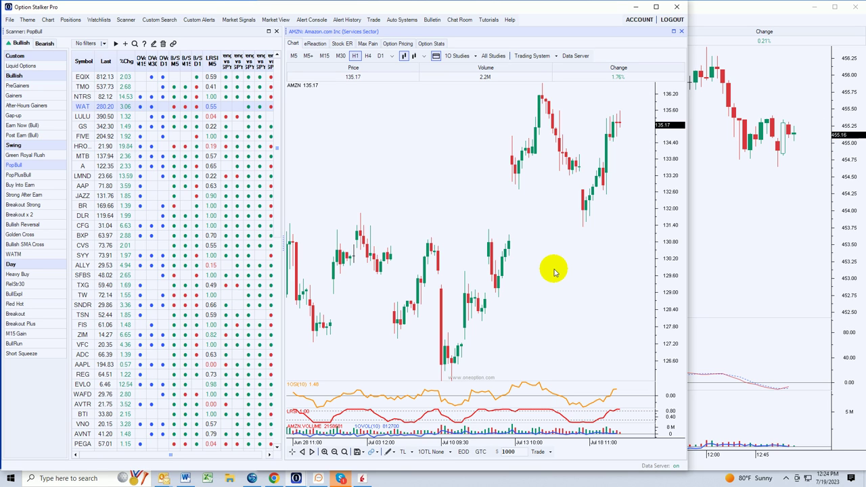
mouse_move(545, 422)
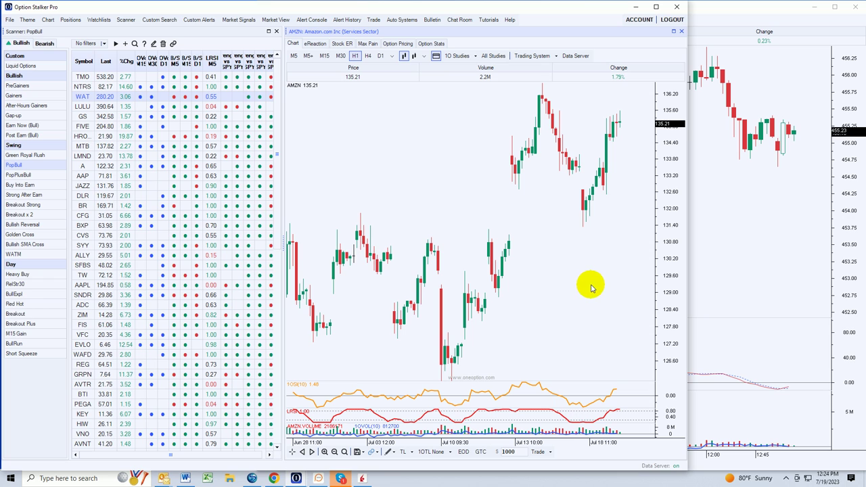
Start a new AMZN alert with an LRSI rule on the H1 timeframe.
right_click(413, 157)
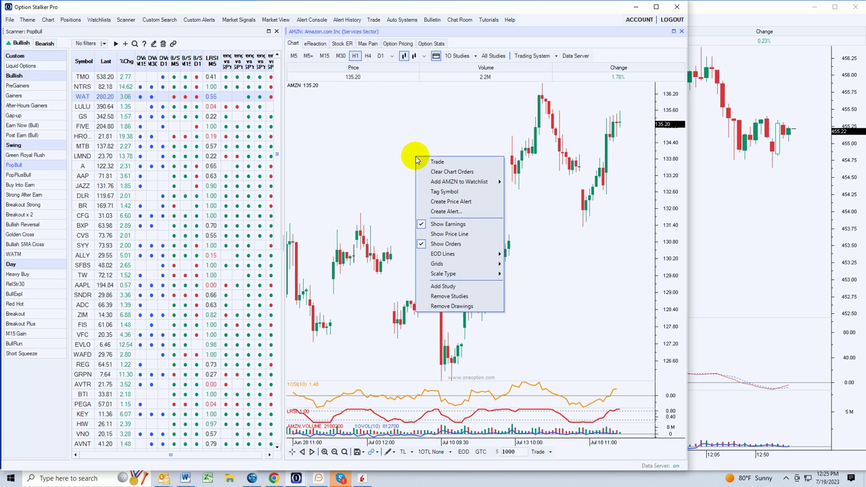
click(436, 213)
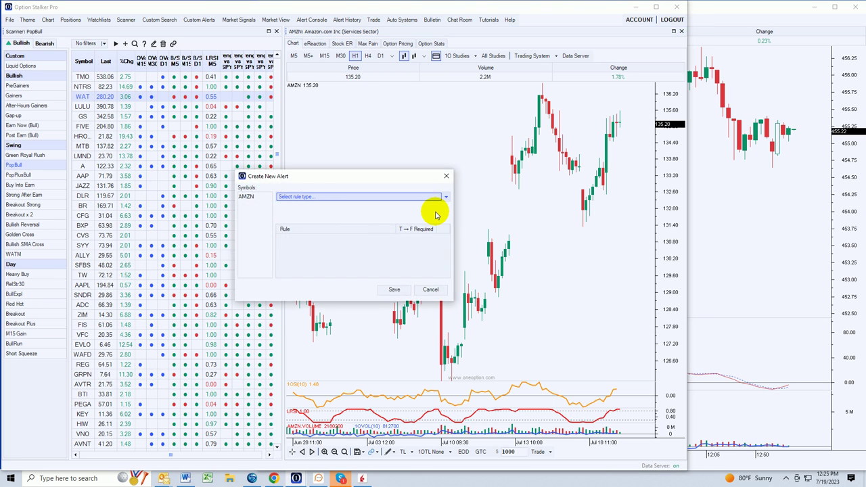
click(440, 197)
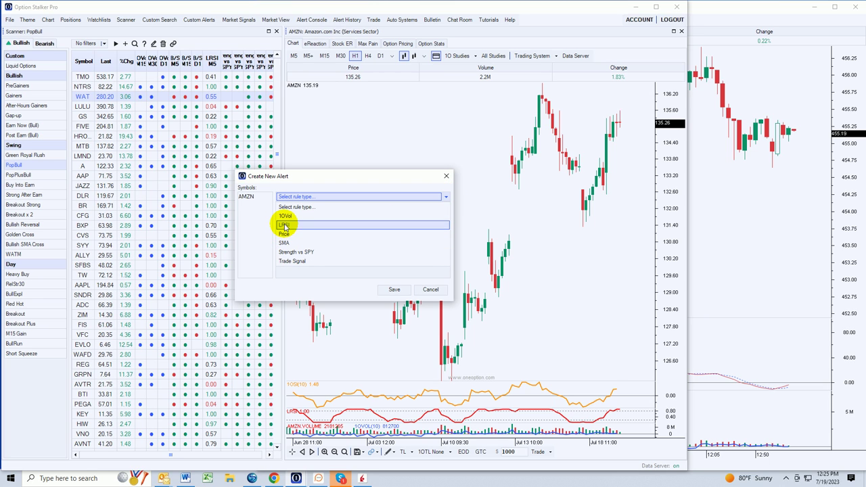
click(284, 225)
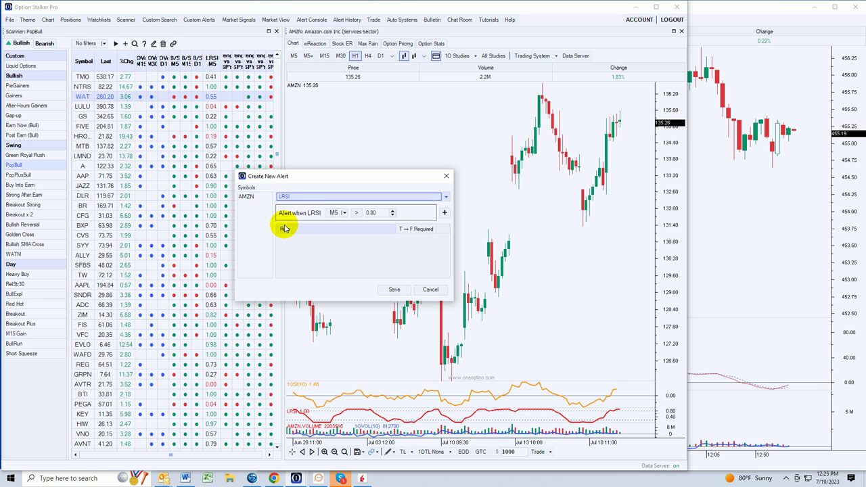
click(342, 212)
click(332, 253)
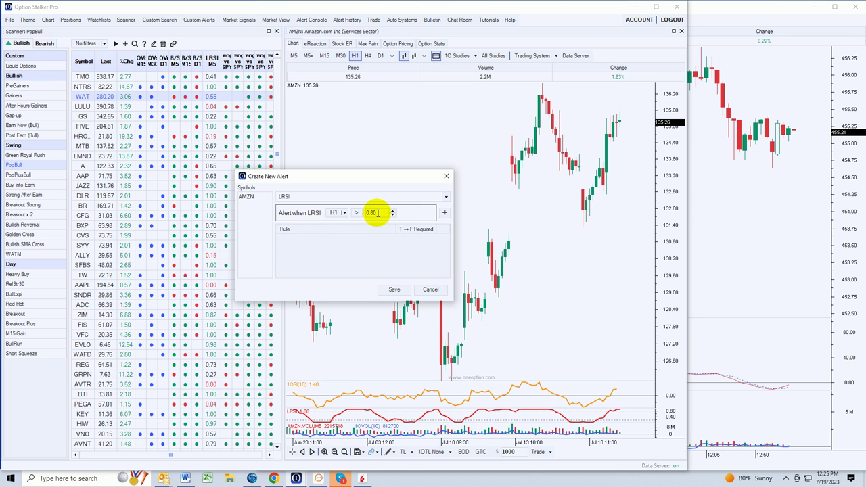
Change the LRSI threshold from 0.80 to 0.20, add the rule, require T→F, and save.
key(BackSpace)
key(BackSpace)
key(BackSpace)
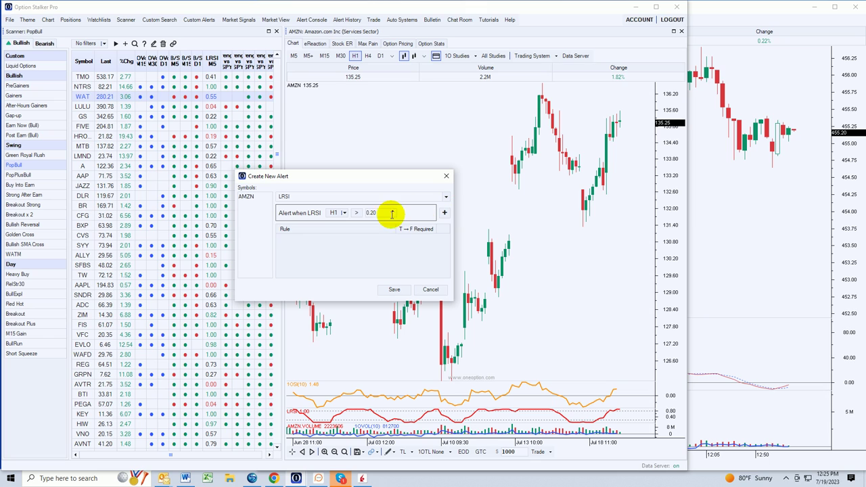
double_click(370, 214)
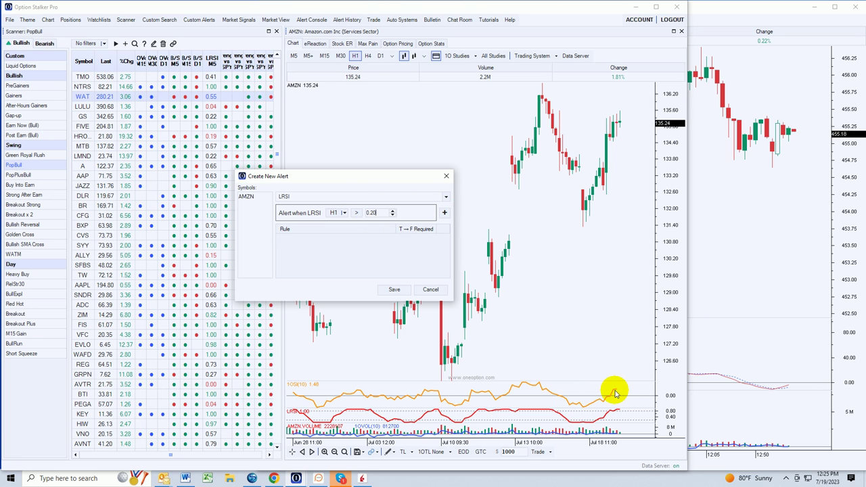
click(445, 213)
click(415, 238)
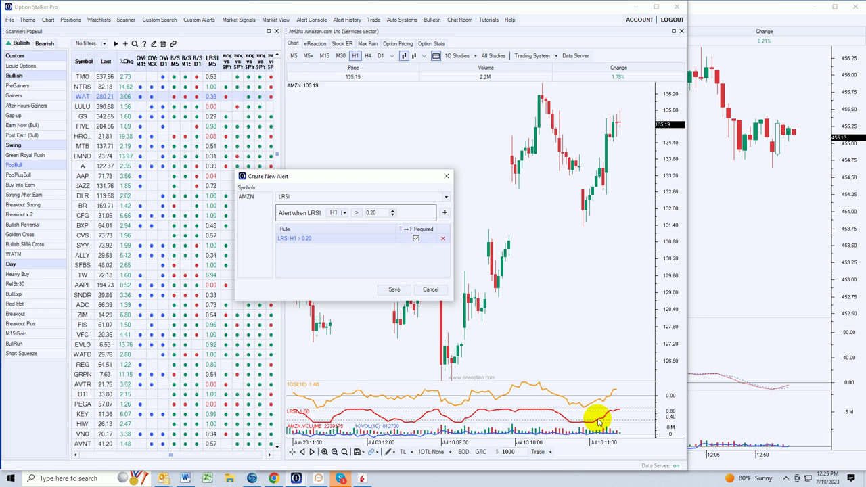
click(395, 290)
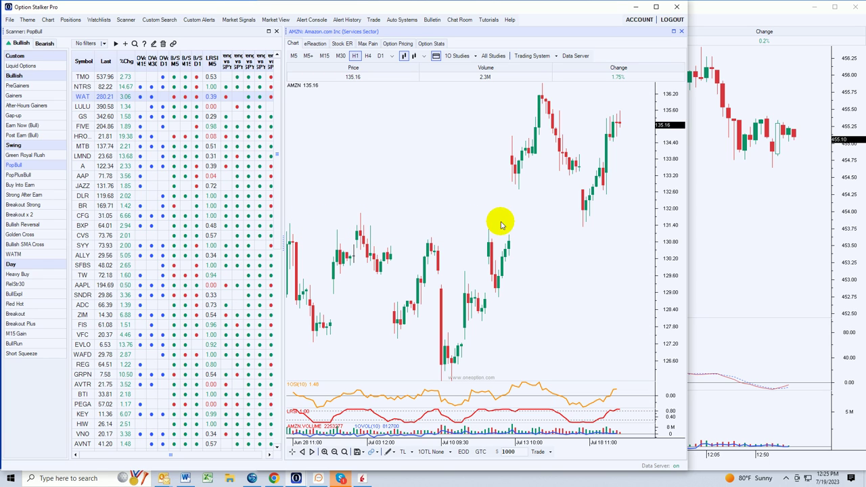
mouse_move(585, 222)
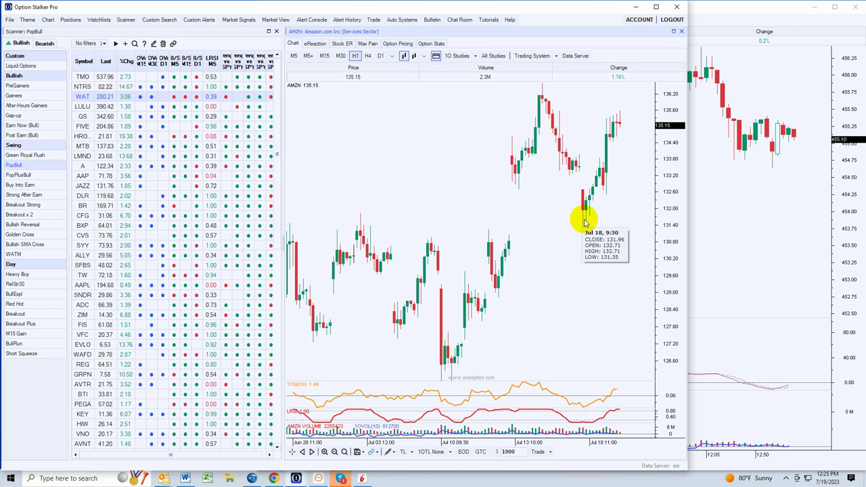
mouse_move(541, 90)
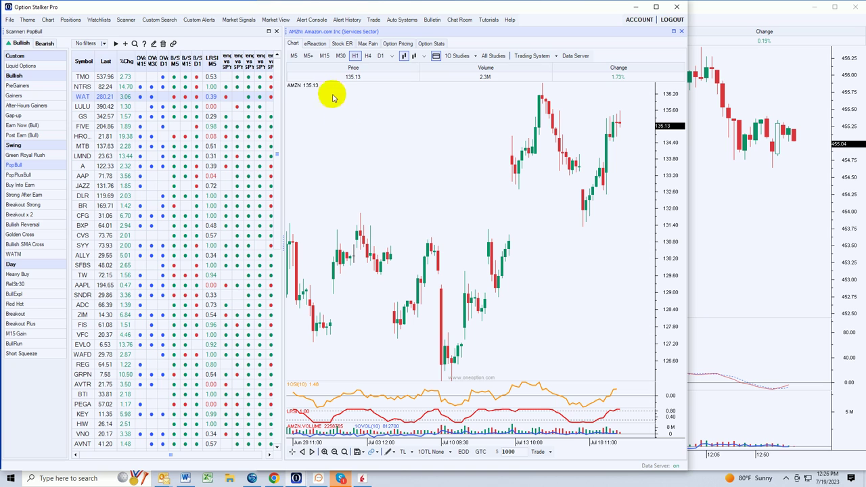
Switch AMZN to M5 candles and inspect the July 18–19 gap up near 135.18.
click(293, 55)
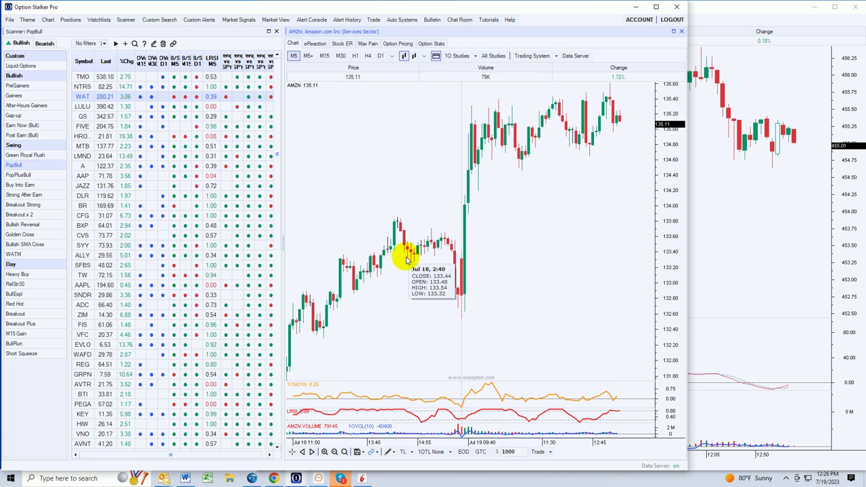
mouse_move(409, 258)
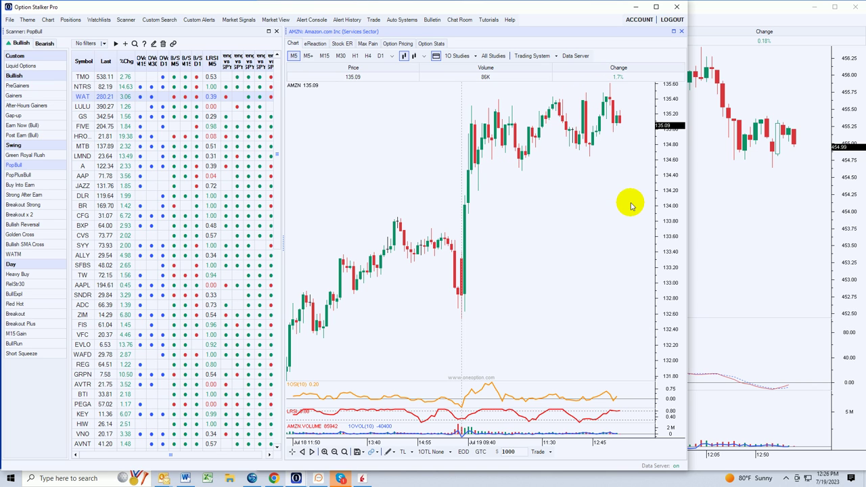
mouse_move(440, 249)
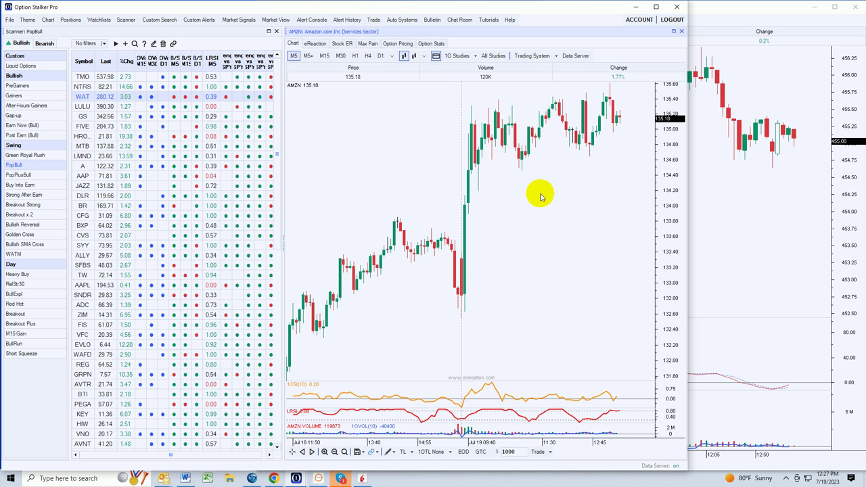
Return AMZN to D1 candles covering March through July, near 135.12.
click(380, 56)
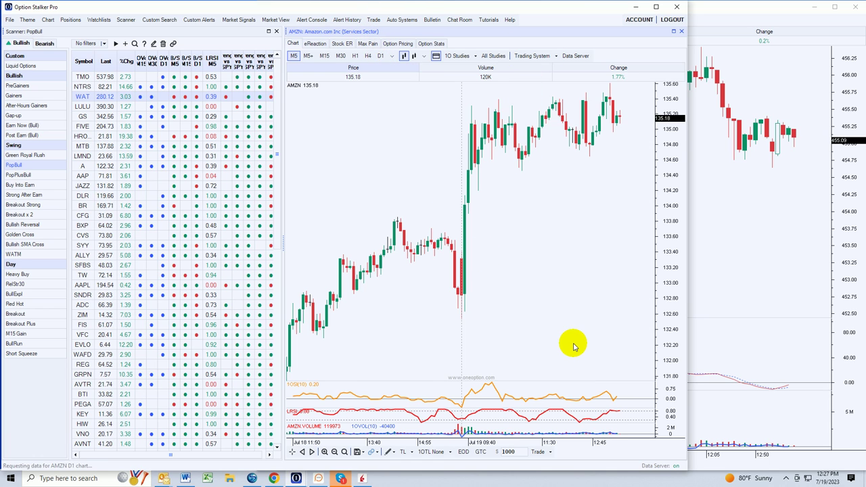
mouse_move(614, 93)
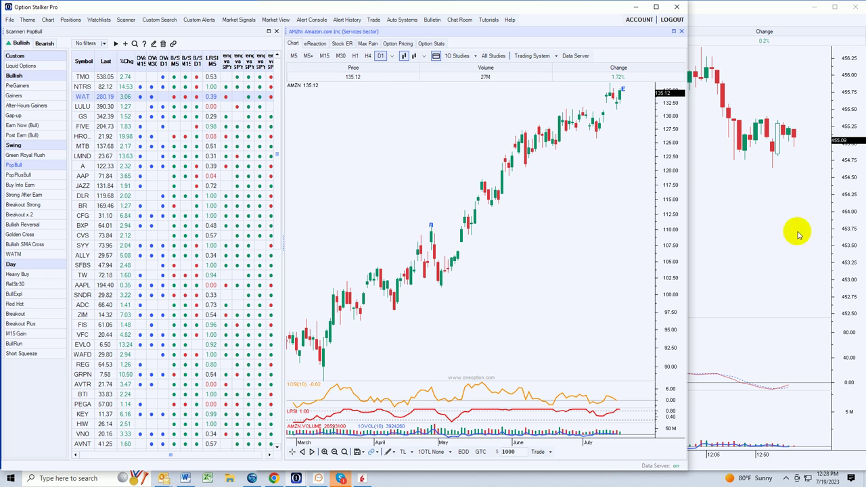
Bring the SPY chart forward, set it to M15 candles, and review July 13–19 price action.
click(793, 271)
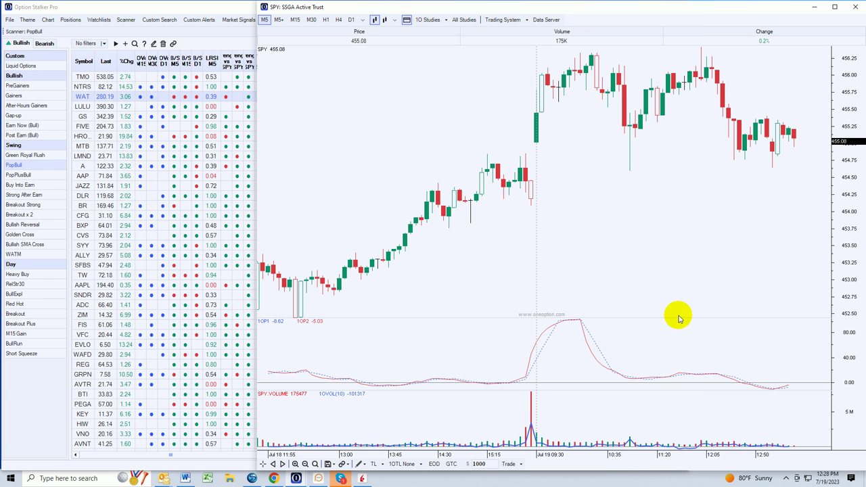
mouse_move(632, 123)
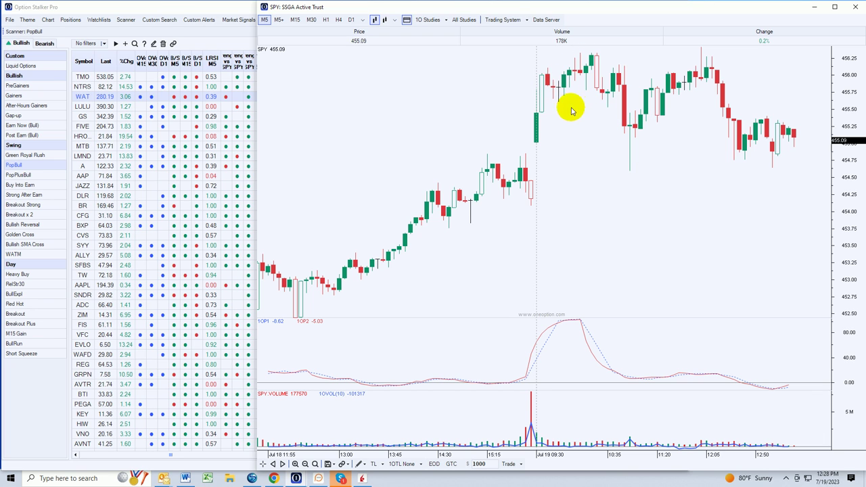
click(296, 20)
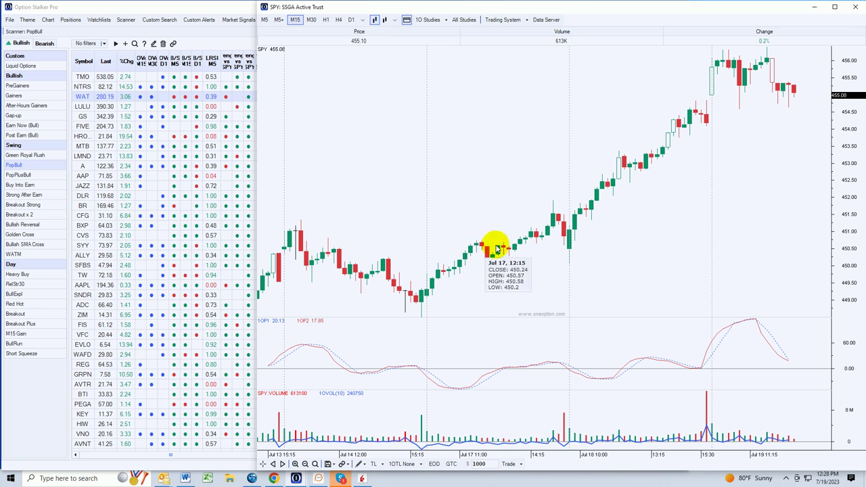
mouse_move(770, 82)
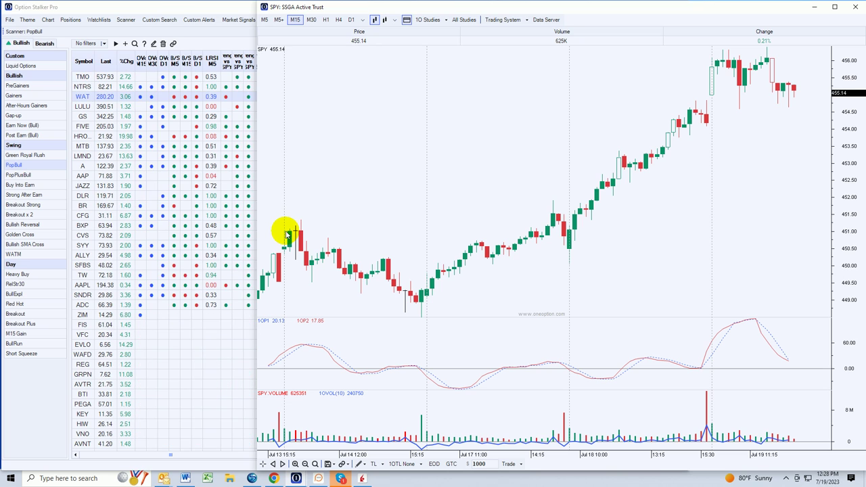
mouse_move(290, 235)
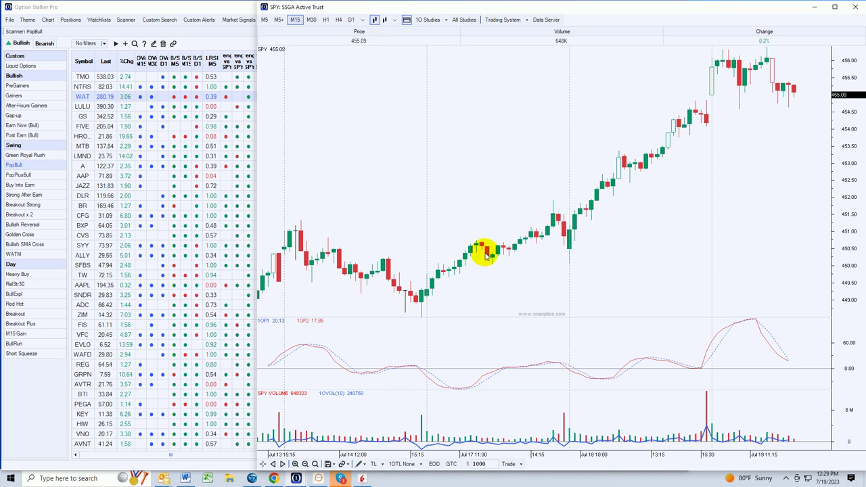
mouse_move(565, 221)
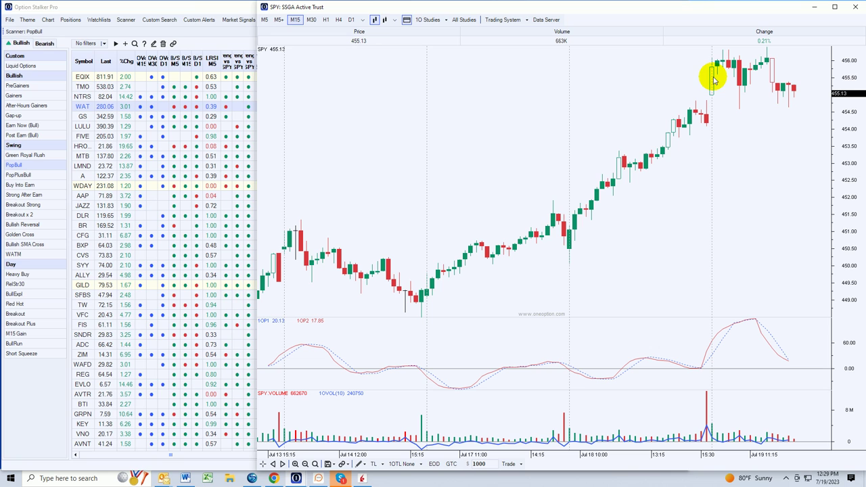
mouse_move(292, 253)
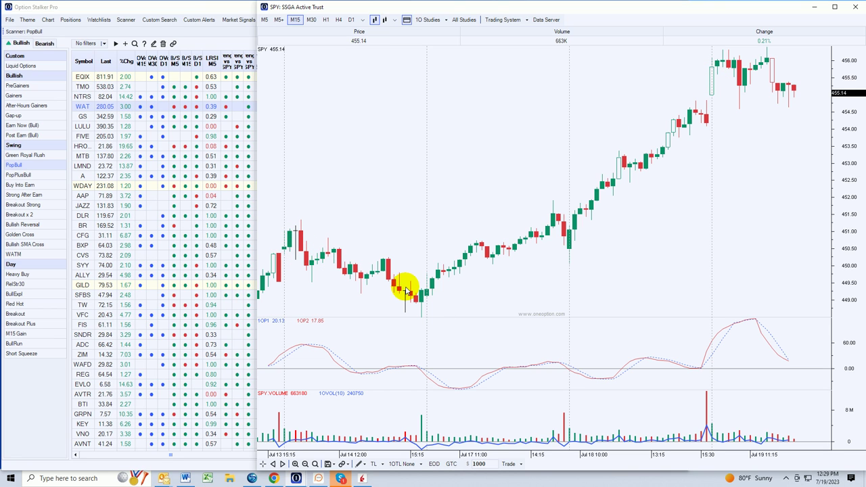
mouse_move(723, 62)
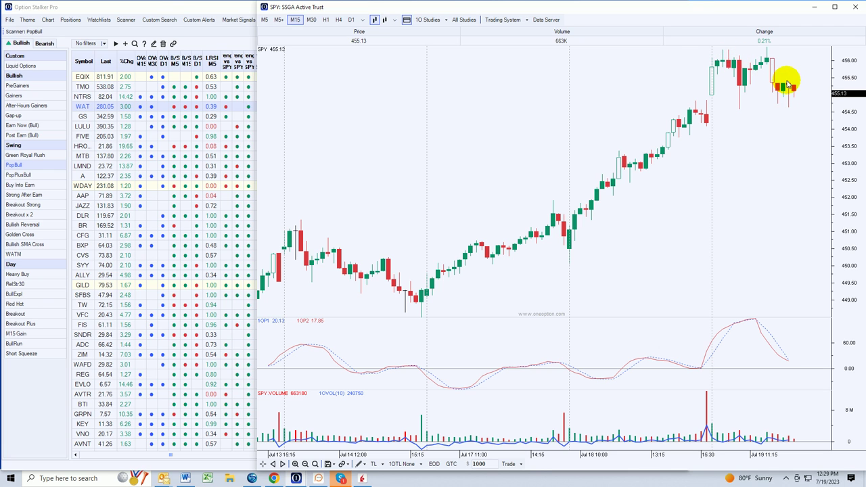
Set SPY to M5 candles and inspect July 18–19 trading near 455.17.
click(265, 21)
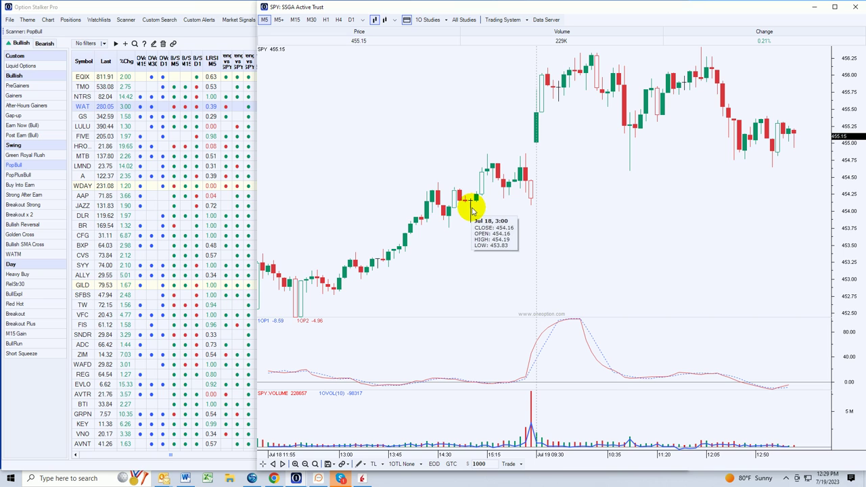
mouse_move(384, 256)
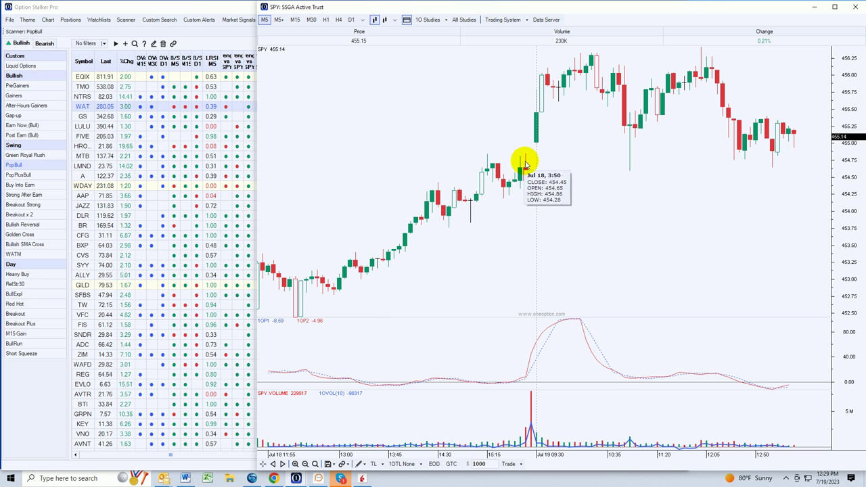
mouse_move(536, 137)
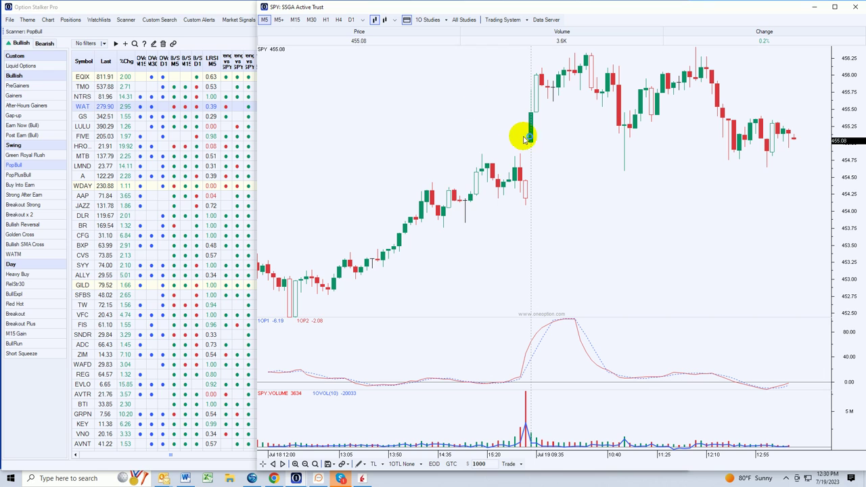
mouse_move(778, 132)
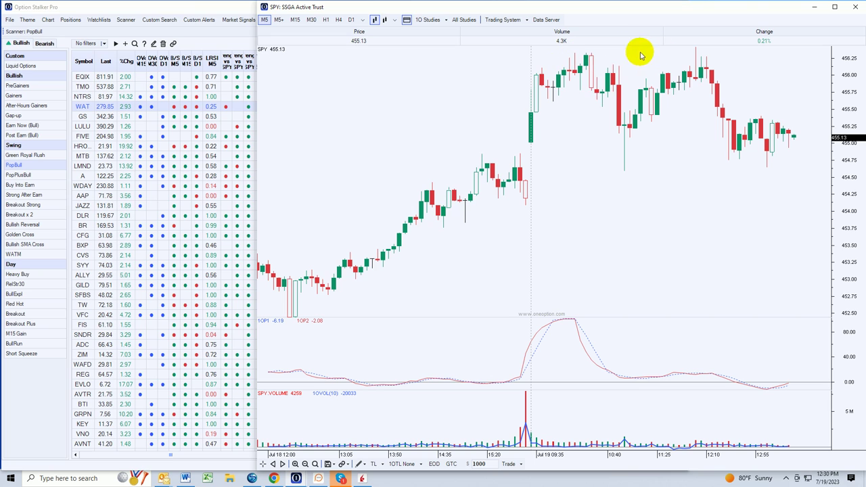
mouse_move(623, 159)
mouse_move(790, 135)
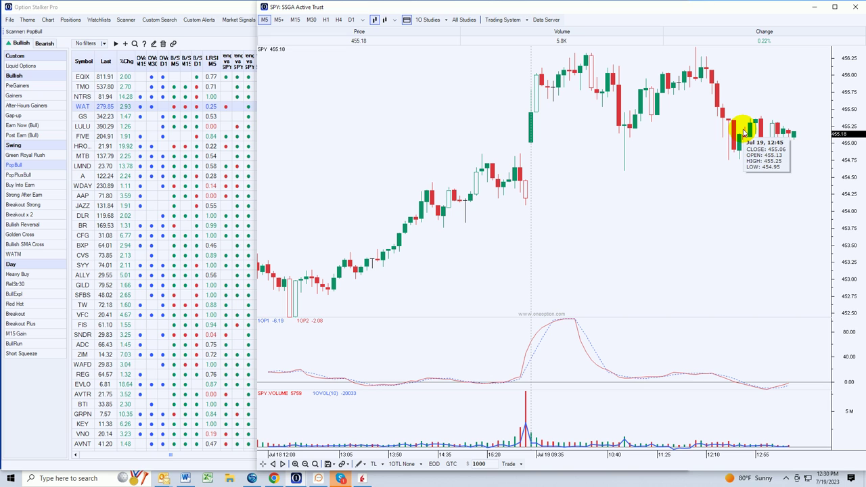
Put SPY on D1 candles for March through July 19, near 455.21.
click(350, 20)
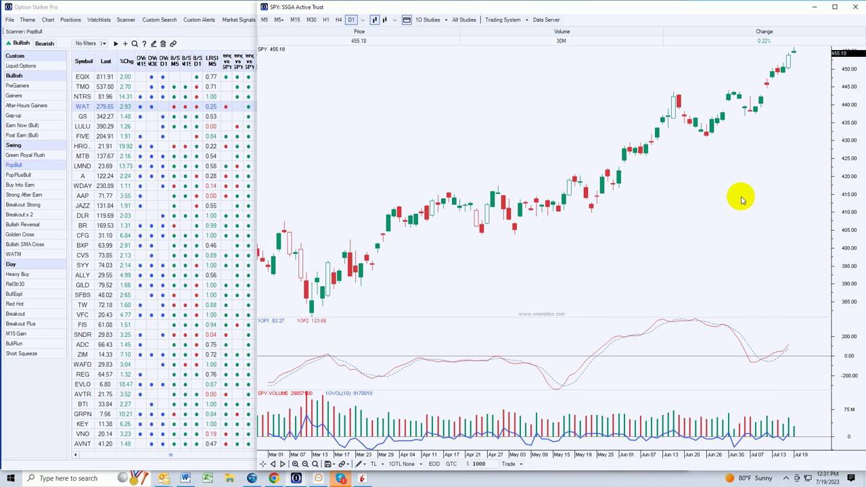
mouse_move(734, 96)
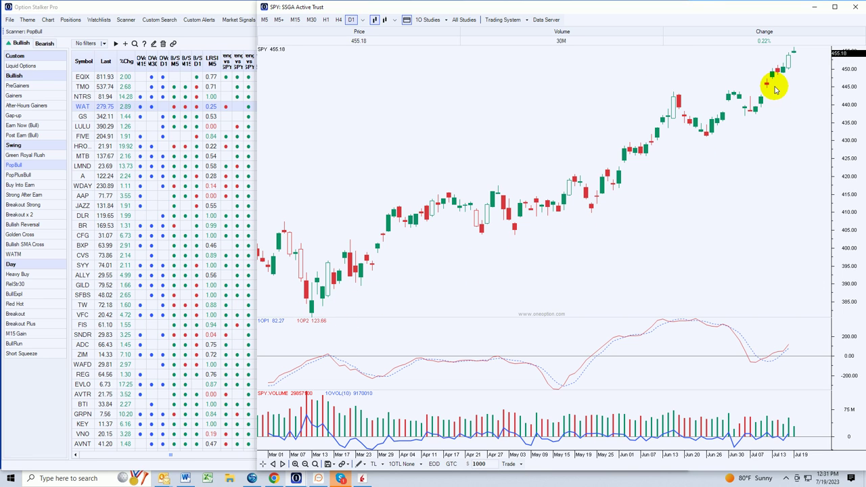
mouse_move(768, 82)
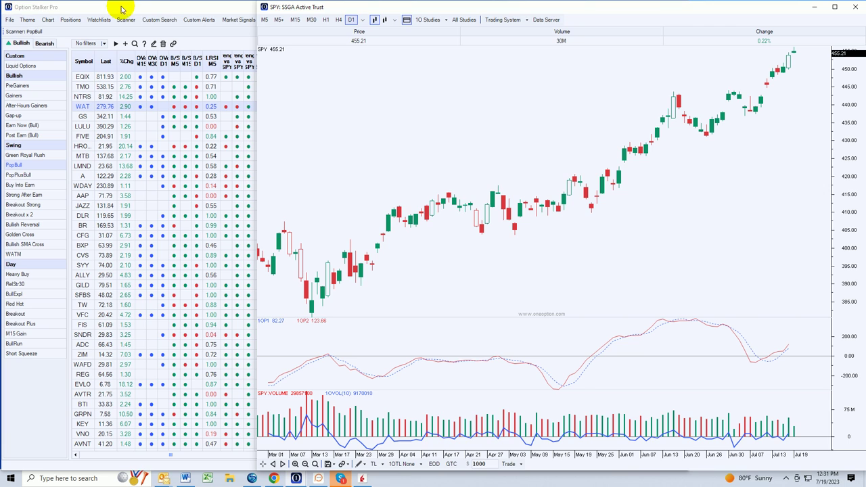
Return the main window's AMZN daily chart, near 135.30, to the front.
click(160, 10)
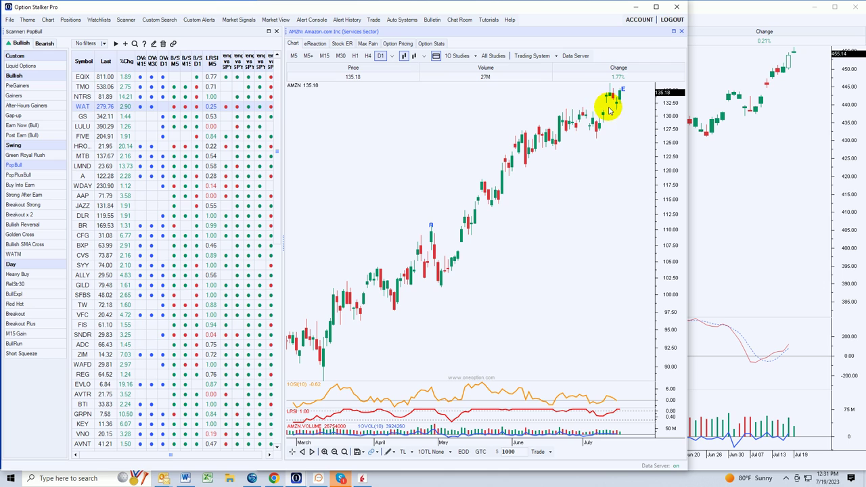
mouse_move(617, 110)
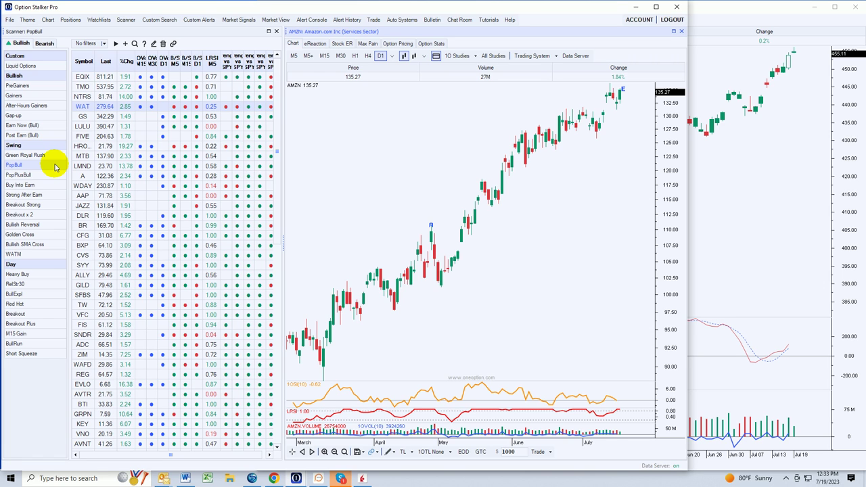
Load the EQIX daily chart from the PopBull scanner list.
click(83, 77)
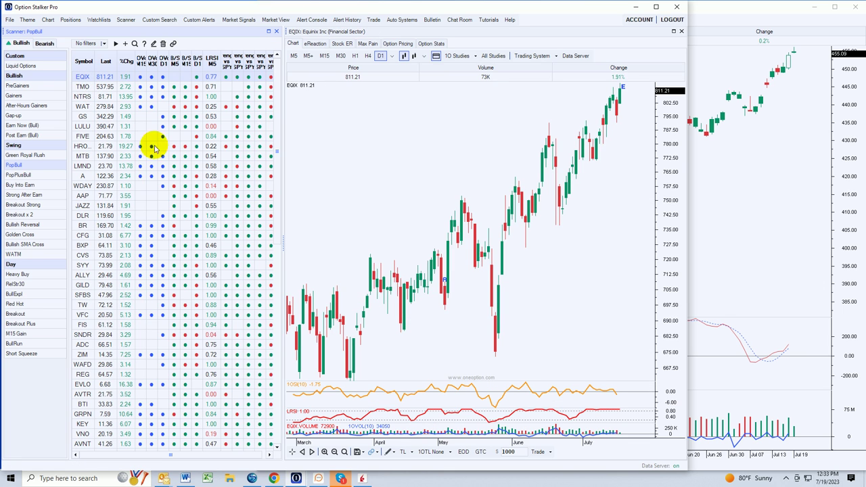
mouse_move(408, 287)
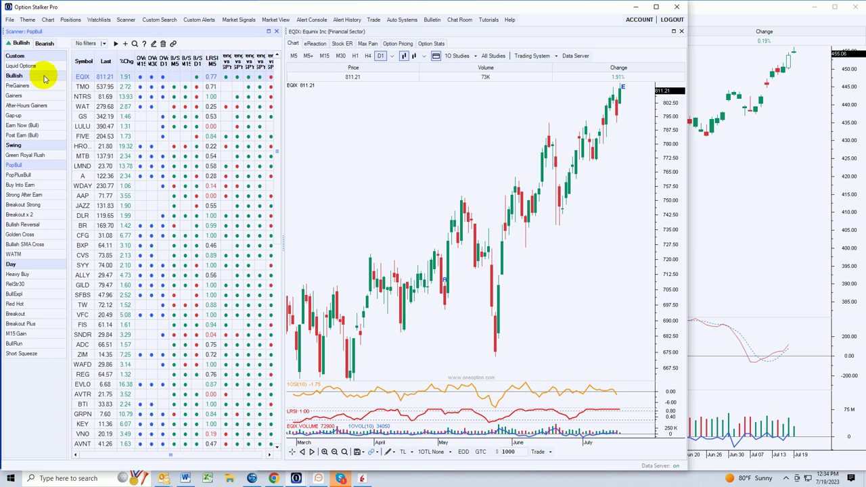
Load the TMO daily chart and overlay the SMA200, SMA100, SMA50 and SMA20 lines.
click(82, 86)
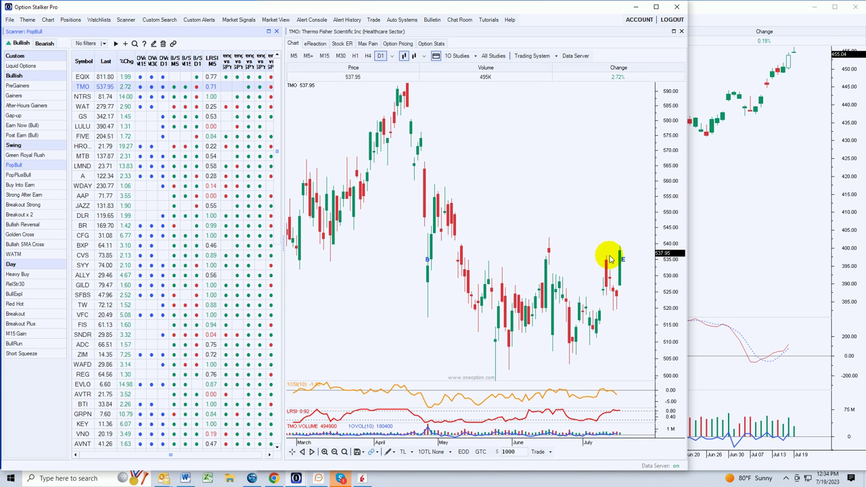
mouse_move(620, 259)
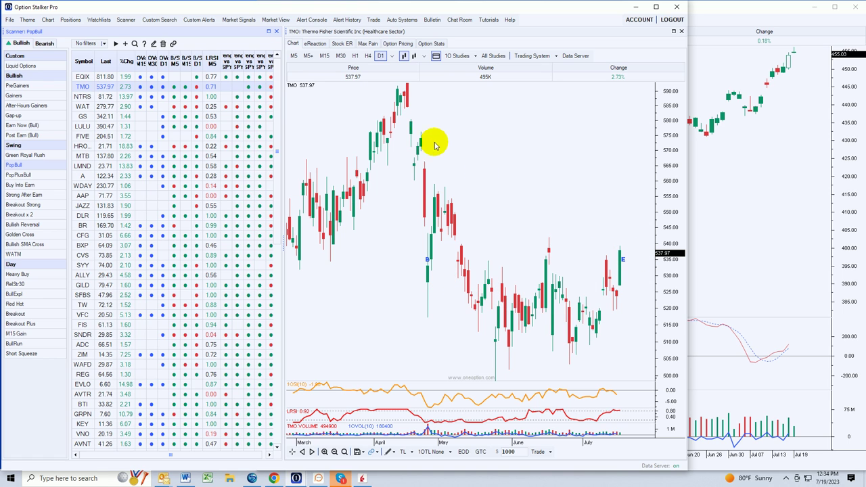
click(455, 55)
mouse_move(476, 68)
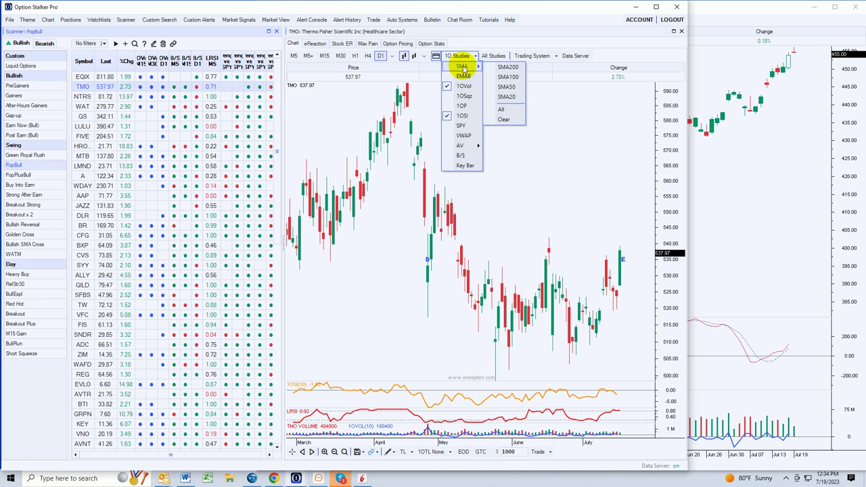
click(500, 108)
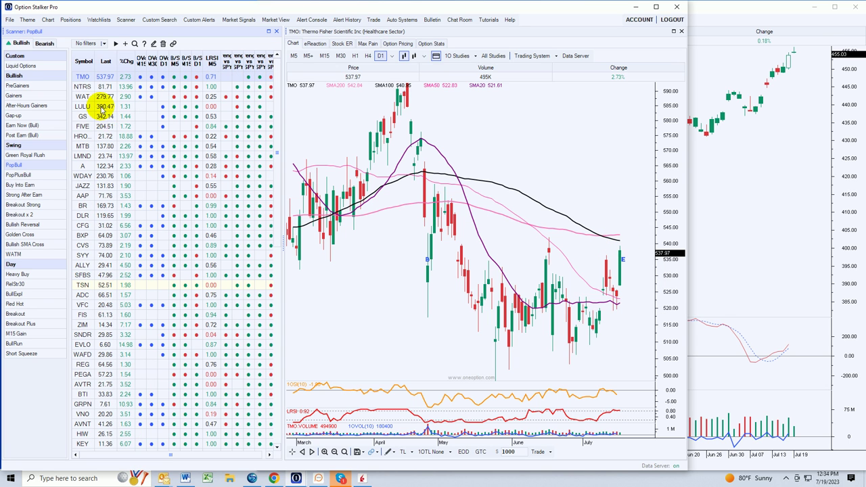
Load the Northern Trust (NTRS) daily chart, trading at 81.71, up 13.96%.
click(82, 86)
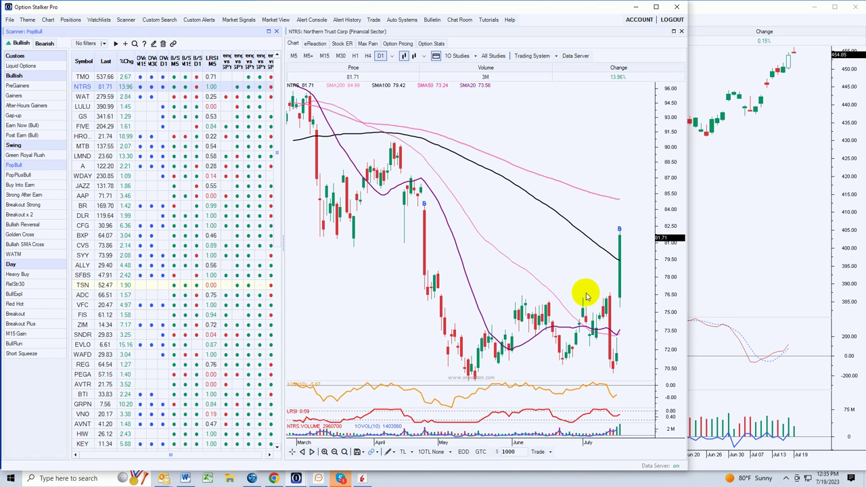
mouse_move(616, 292)
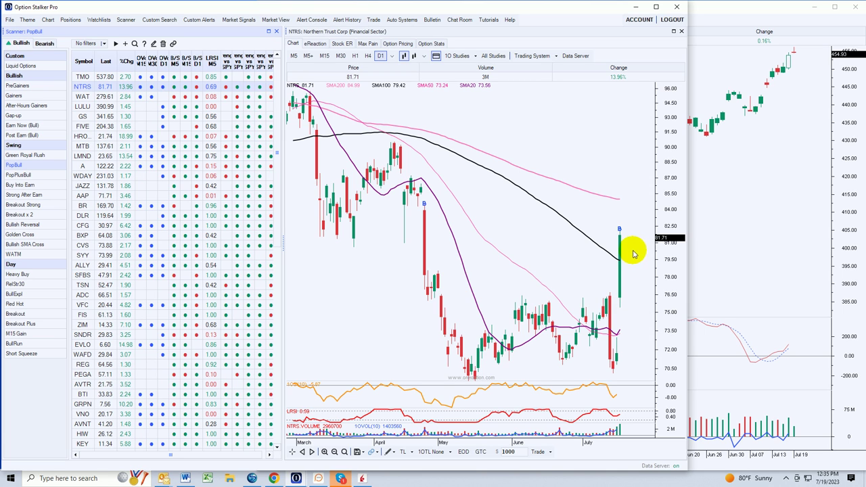
mouse_move(622, 234)
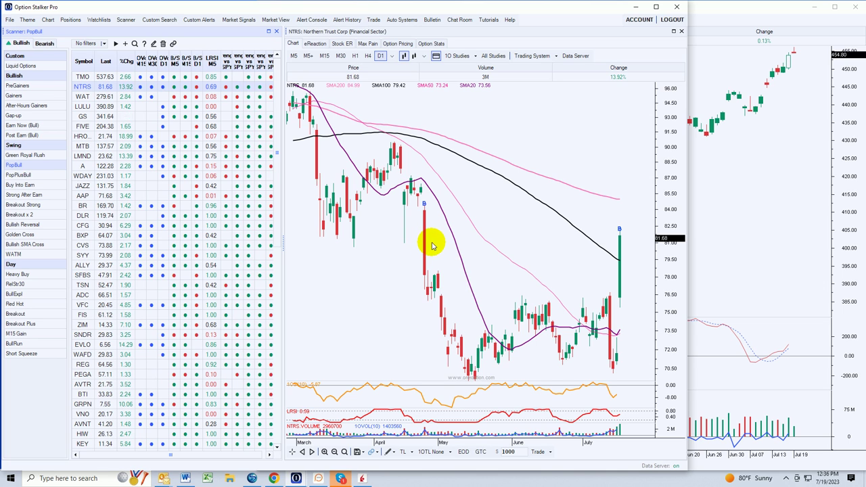
mouse_move(424, 281)
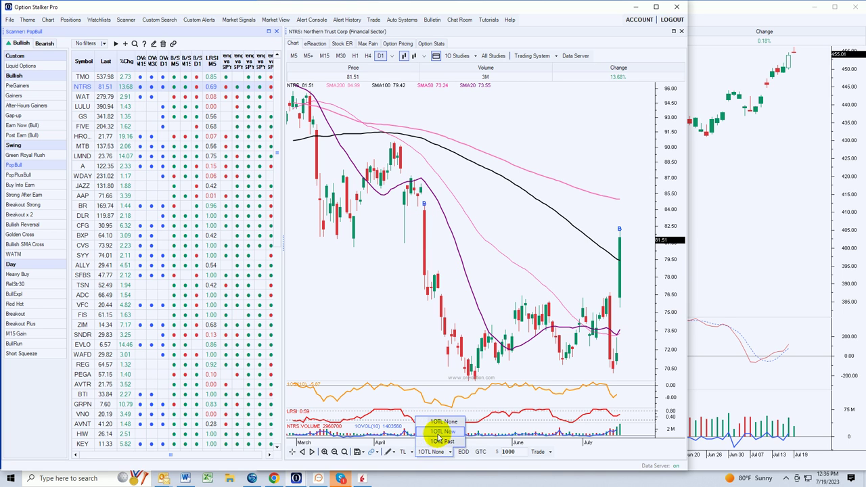
click(433, 451)
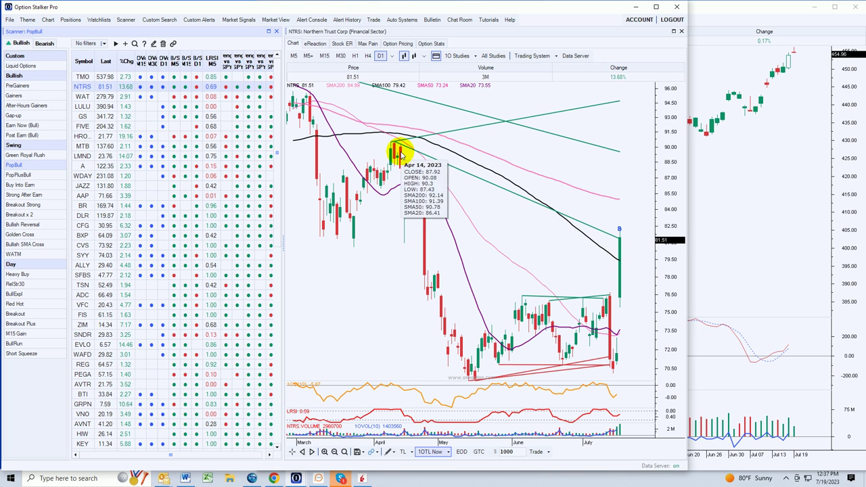
mouse_move(394, 146)
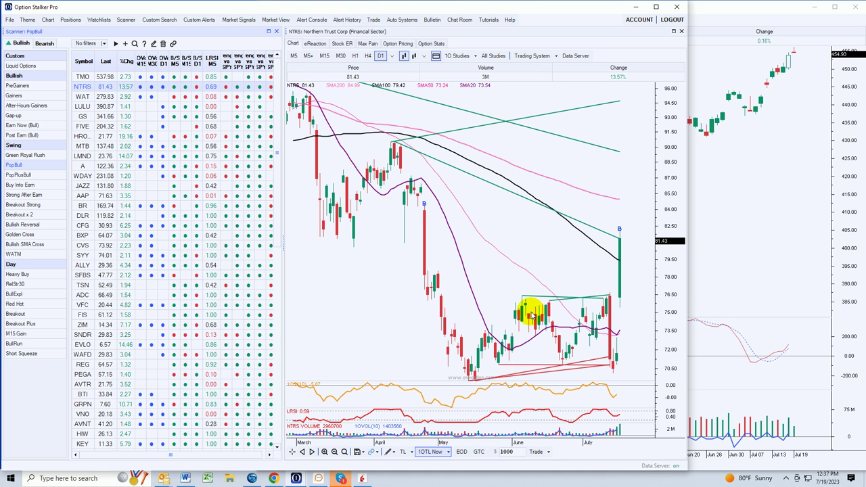
mouse_move(620, 235)
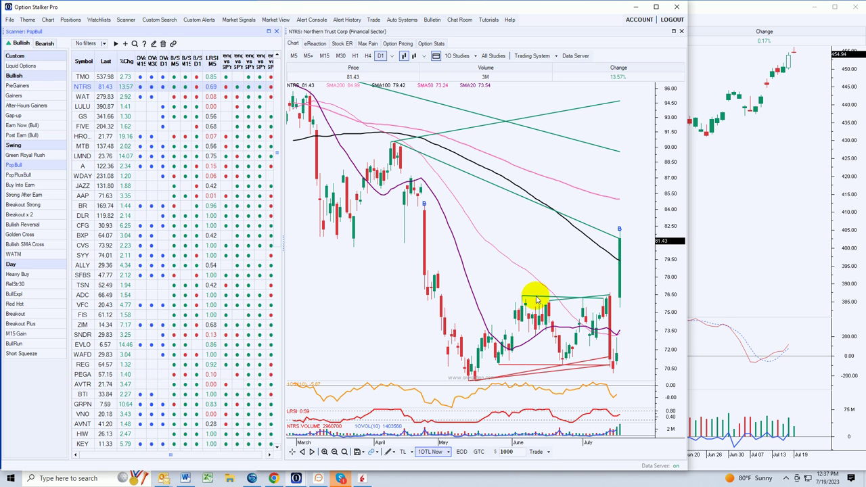
mouse_move(609, 298)
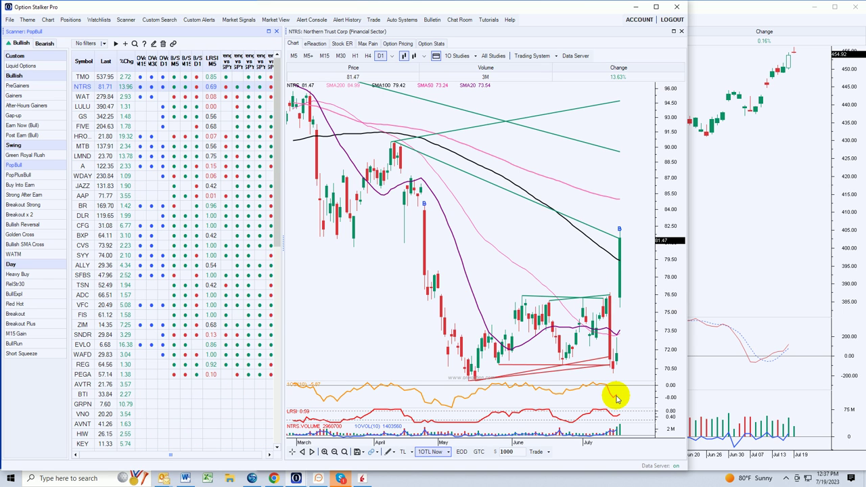
mouse_move(616, 399)
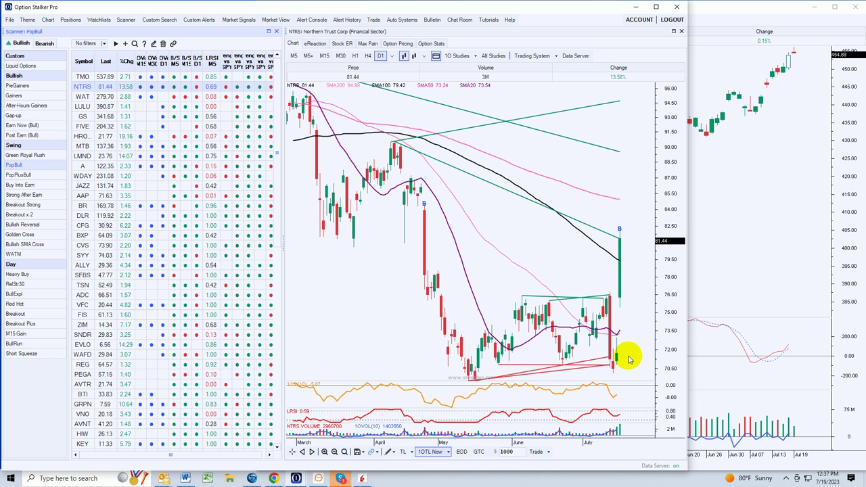
mouse_move(620, 234)
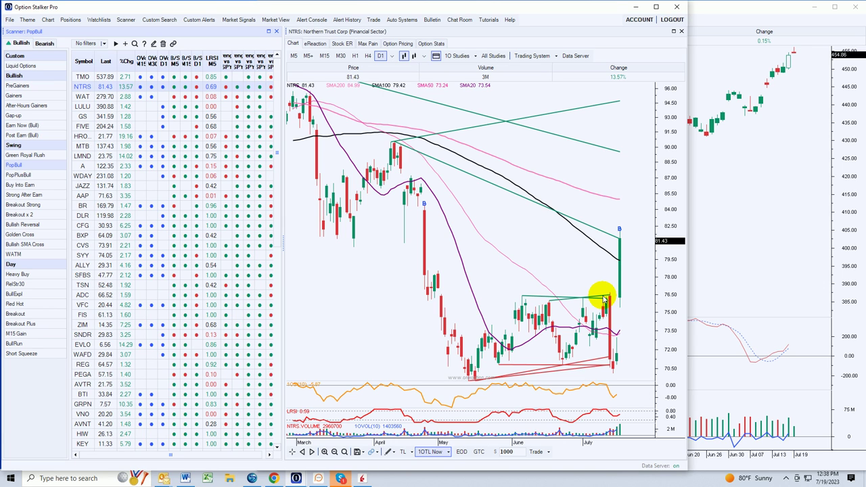
mouse_move(618, 263)
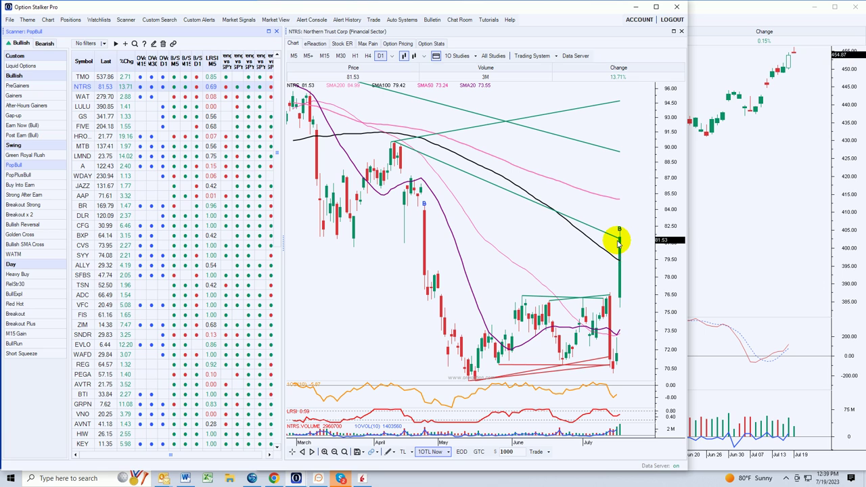
mouse_move(619, 238)
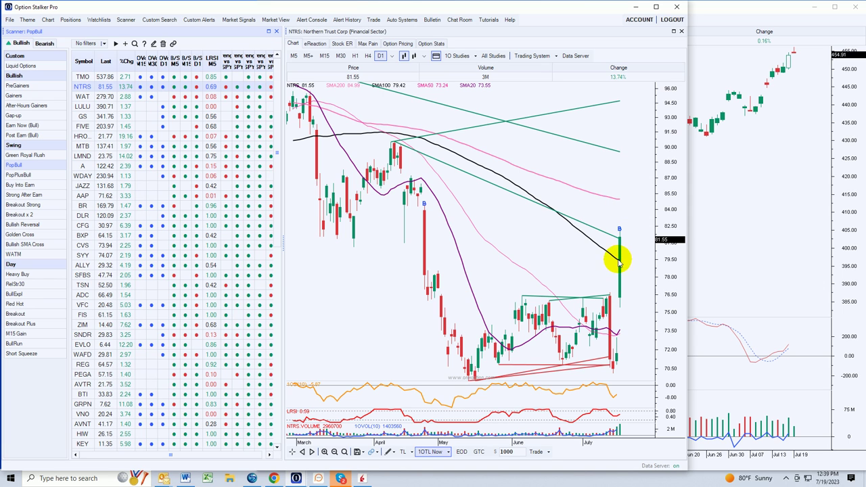
mouse_move(620, 273)
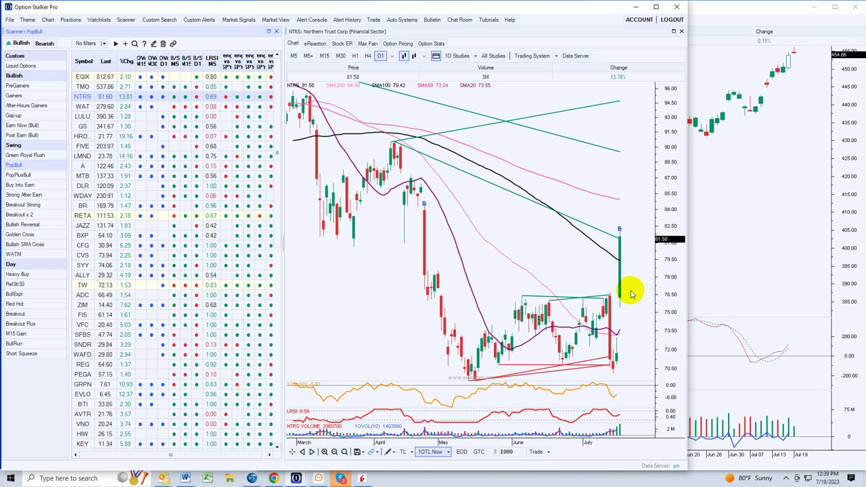
Start a new NTRS price alert with LRSI as the rule type.
right_click(546, 269)
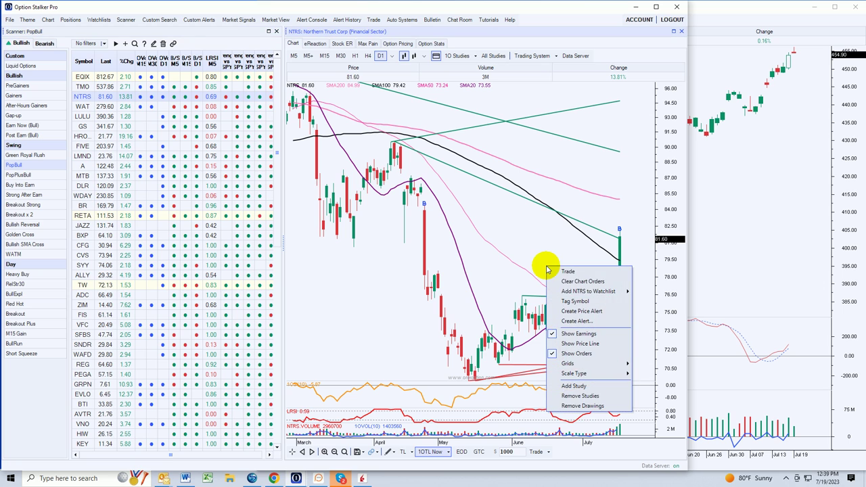
click(568, 311)
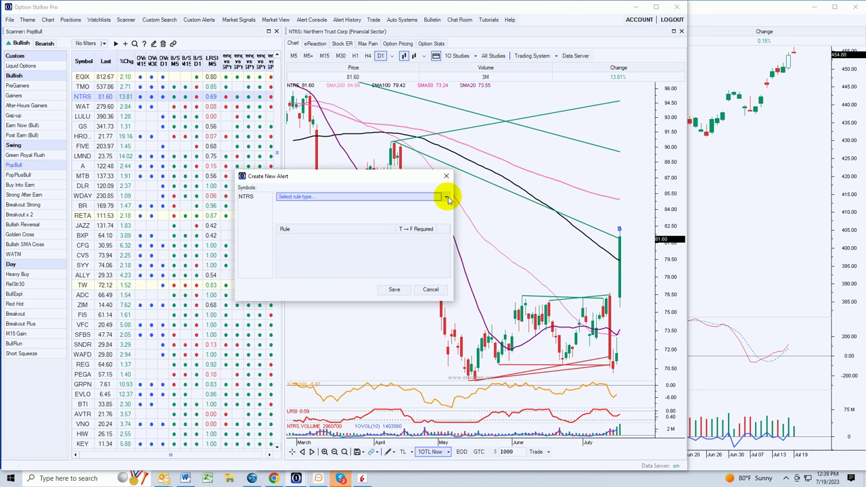
click(446, 196)
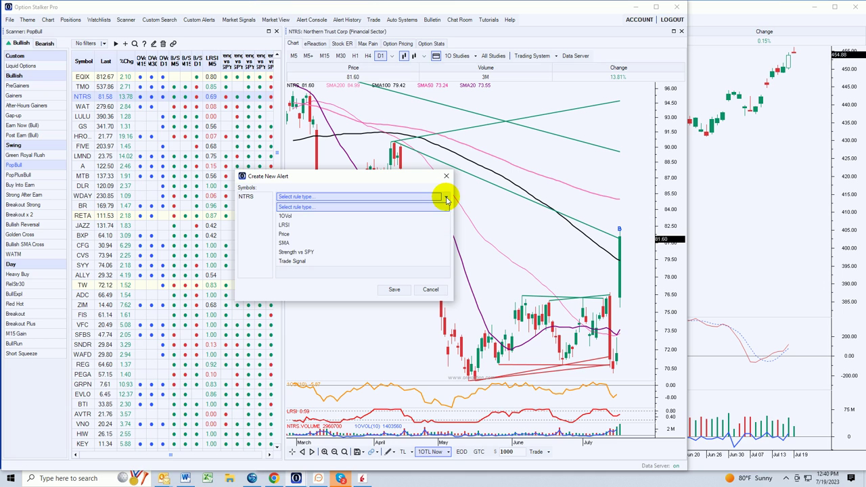
click(283, 225)
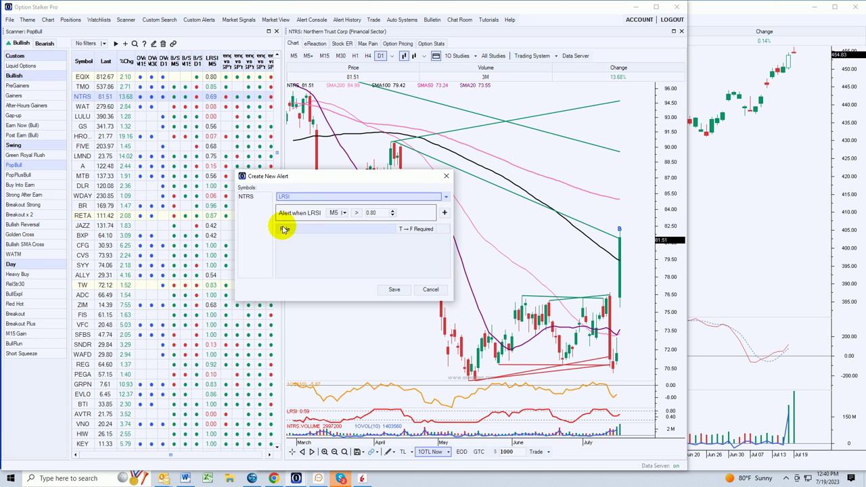
Add the rule LRSI H1 > 0.20 to the alert.
click(376, 213)
key(BackSpace)
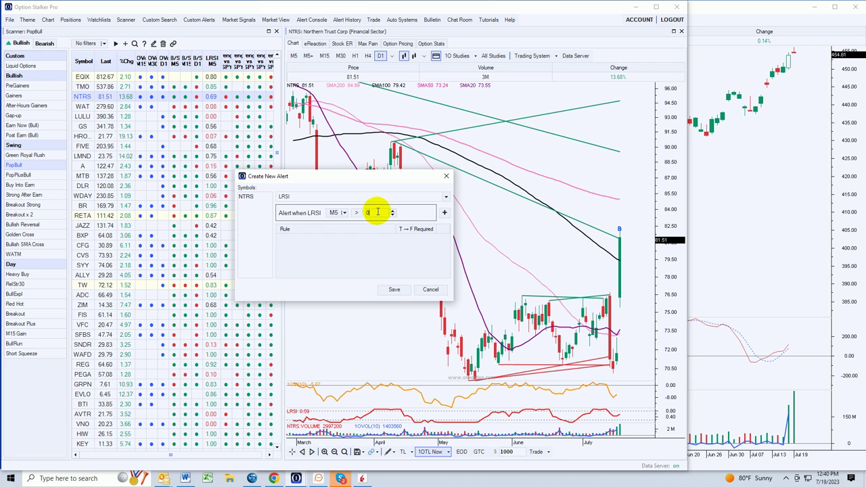
click(342, 212)
click(333, 252)
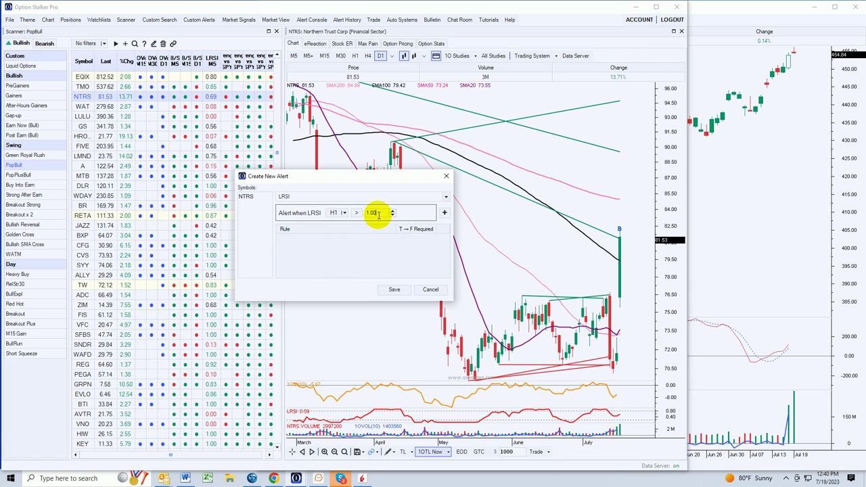
key(BackSpace)
key(BackSpace)
key(BackSpace)
text(2)
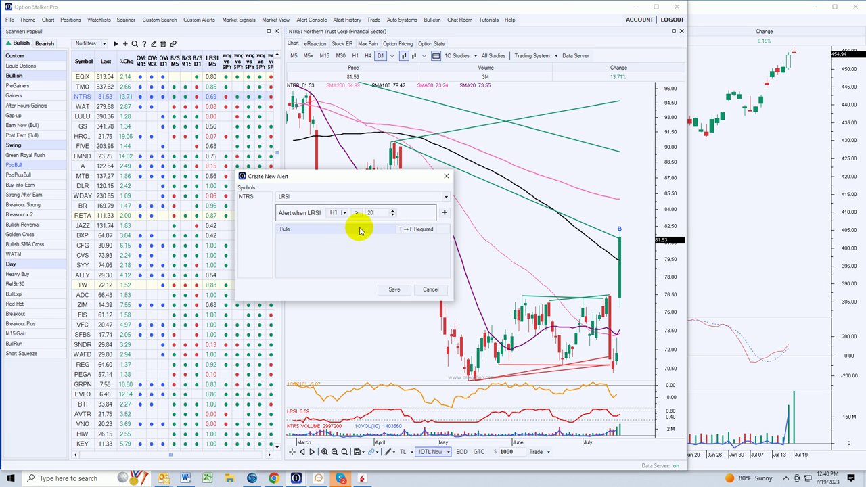
text(0)
click(444, 213)
Toggle the true-to-false transition option and save the NTRS alert.
click(415, 238)
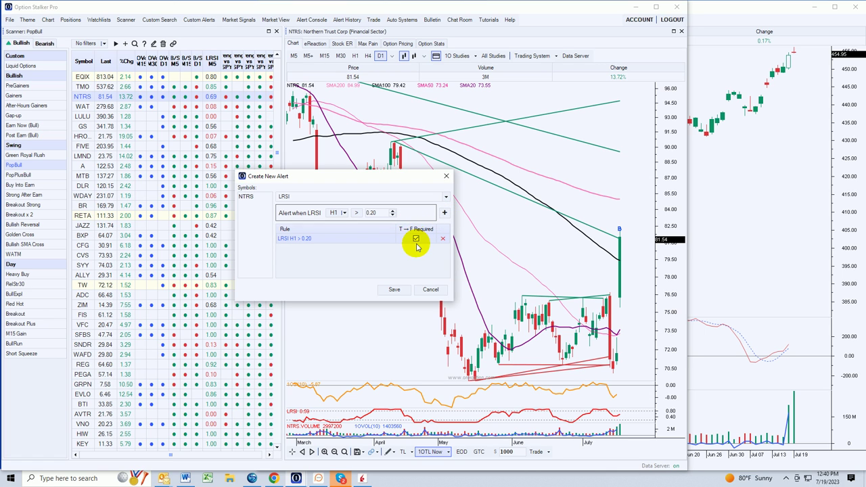
click(416, 239)
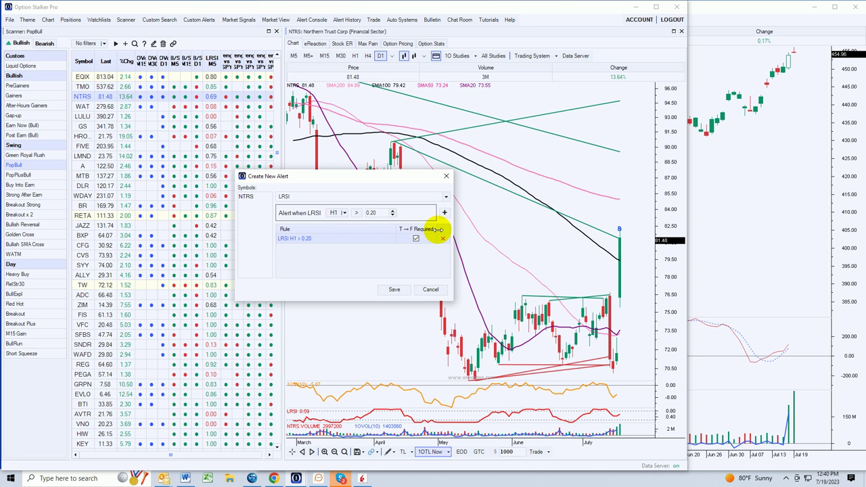
click(394, 291)
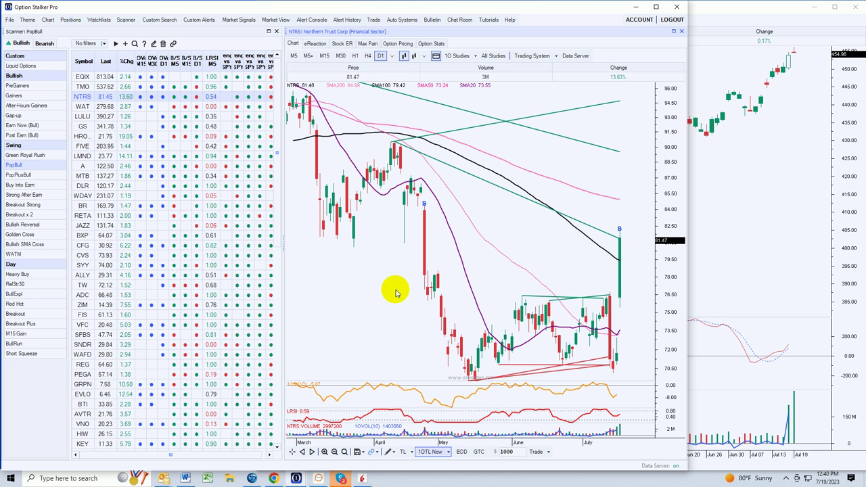
Switch the NTRS chart to H1 candles and inspect the latest bars near 81.44.
click(355, 56)
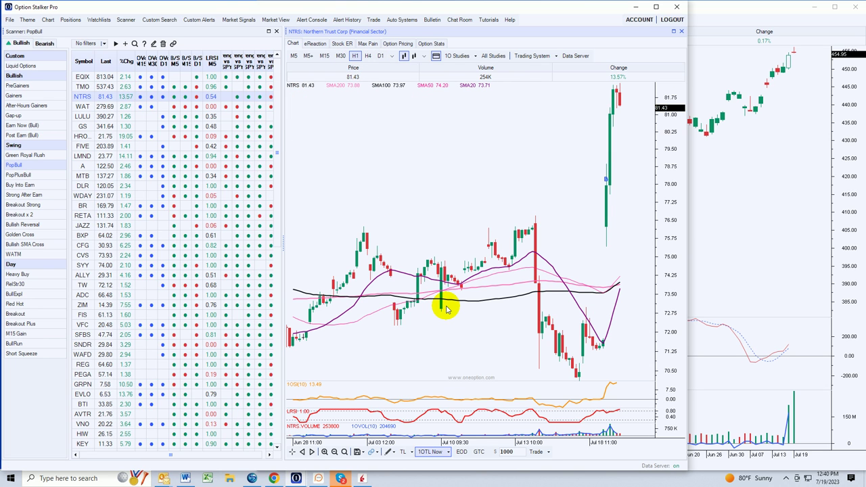
mouse_move(536, 431)
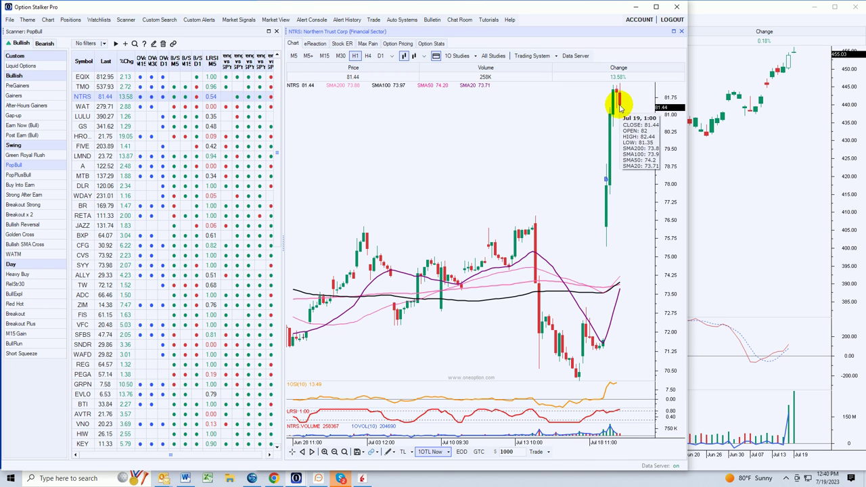
mouse_move(614, 112)
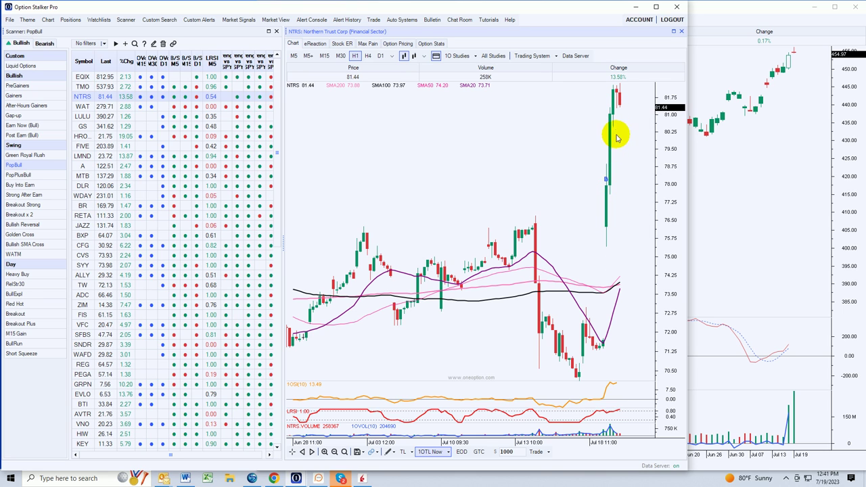